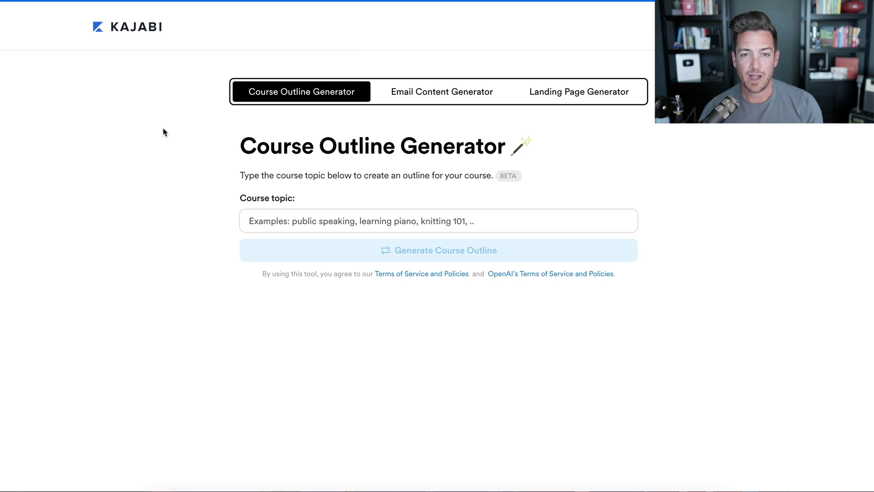
- Preview the Email Content Generator and Landing Page Generator, then return to the Course Outline Generator
click(444, 95)
click(563, 91)
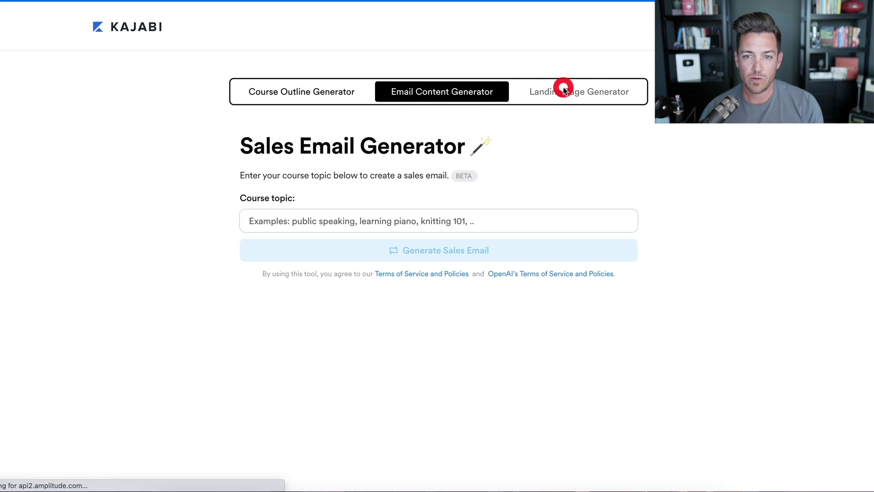
click(293, 96)
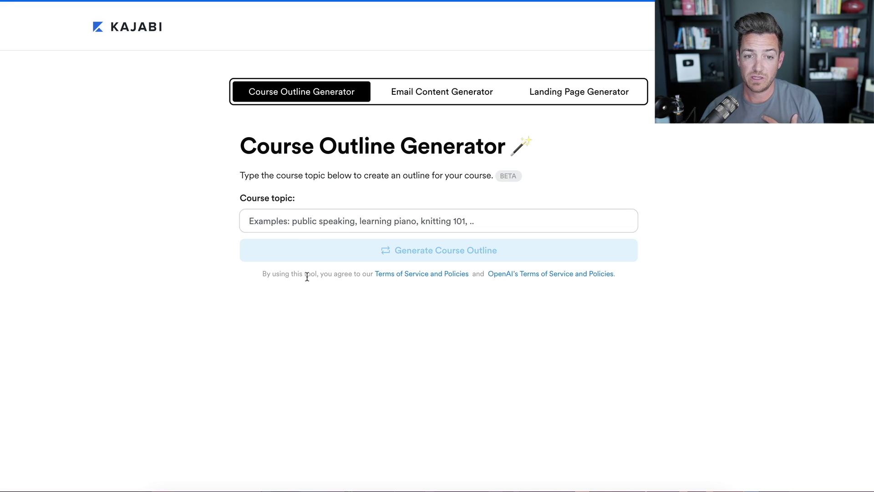
- Generate a course outline for the topic "starting a business"
click(307, 221)
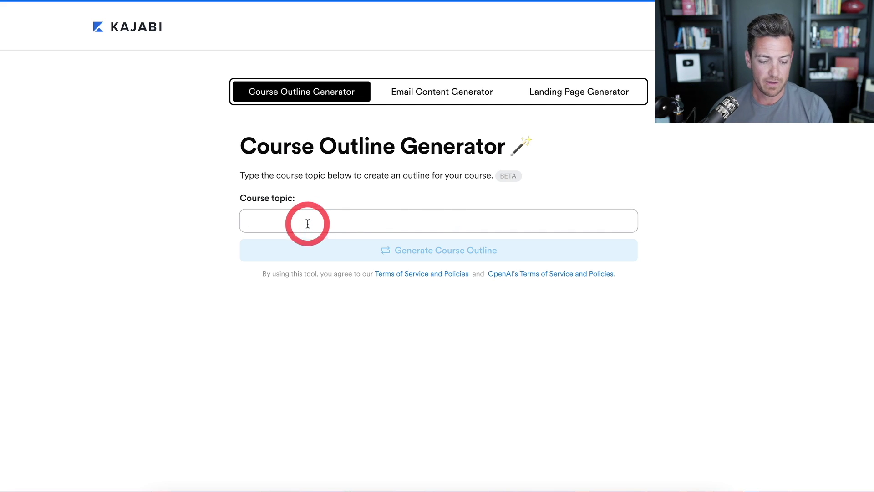
text(starting a business)
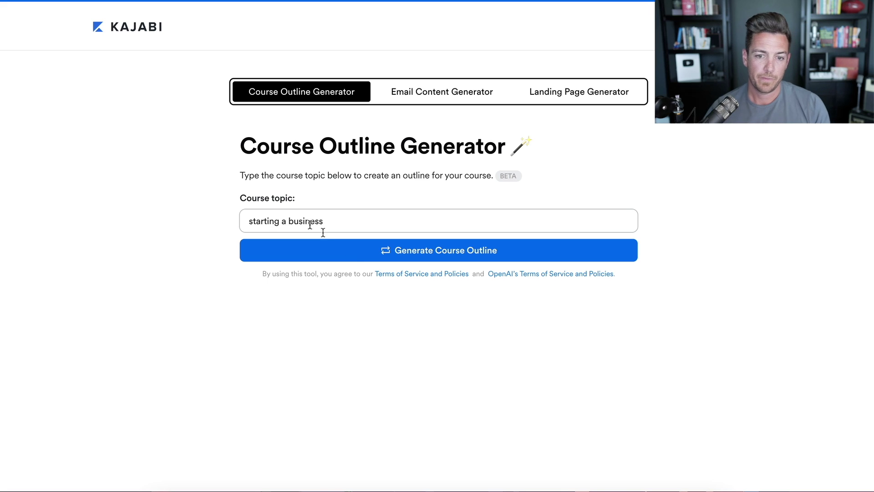
click(357, 256)
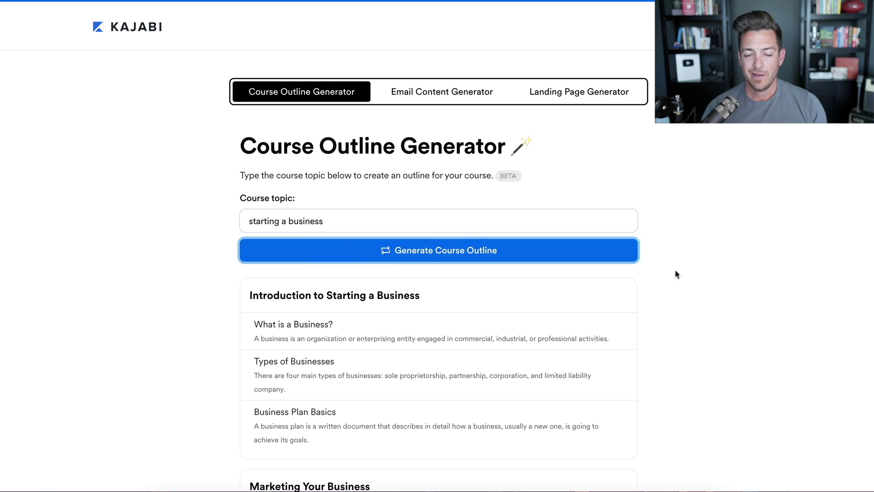
- Review the modules and lesson descriptions of the generated business course outline from start to end
scroll(676, 274, down, 2)
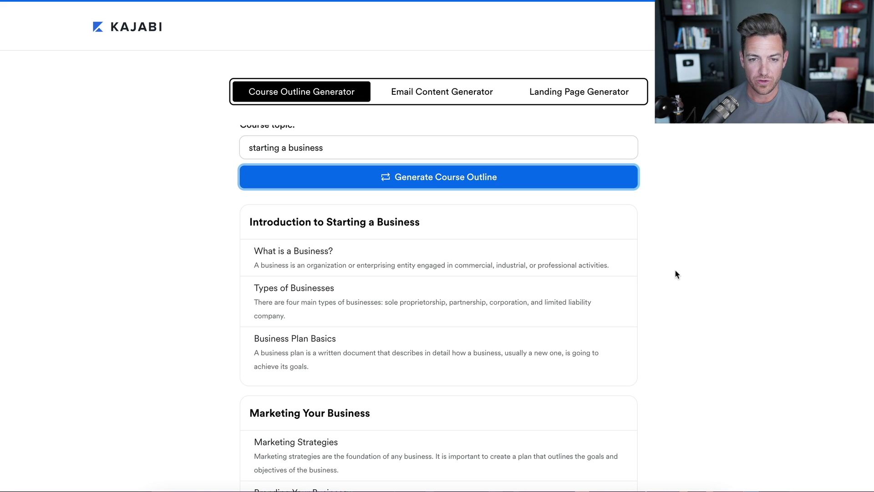
scroll(658, 254, down, 2)
scroll(658, 254, up, 2)
scroll(657, 254, down, 6)
scroll(657, 257, down, 3)
scroll(657, 257, up, 8)
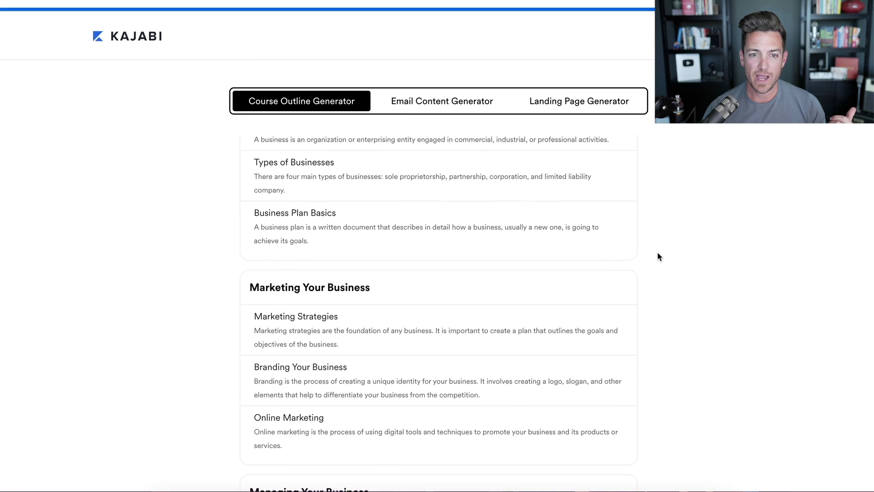
scroll(657, 257, up, 1)
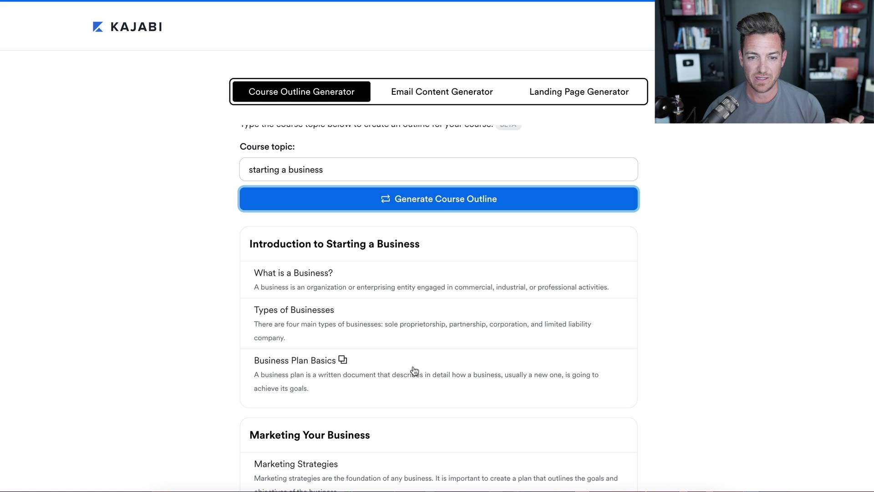
scroll(640, 350, down, 5)
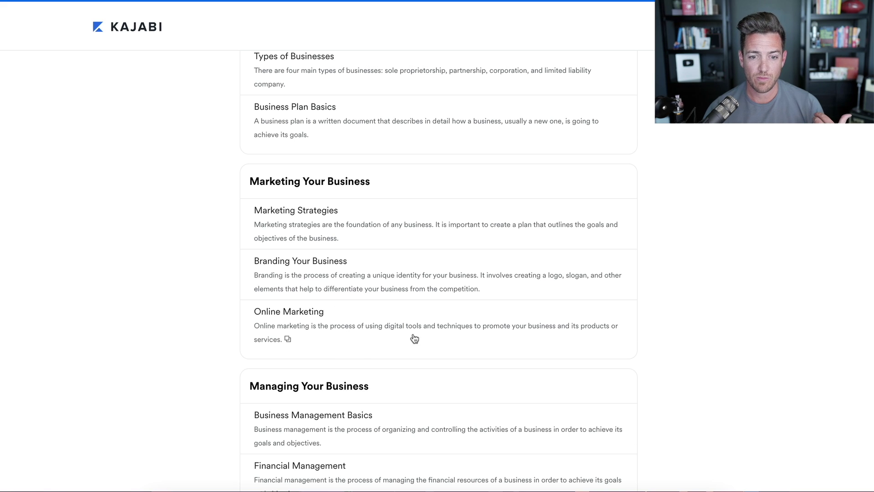
scroll(413, 338, down, 5)
scroll(413, 338, down, 4)
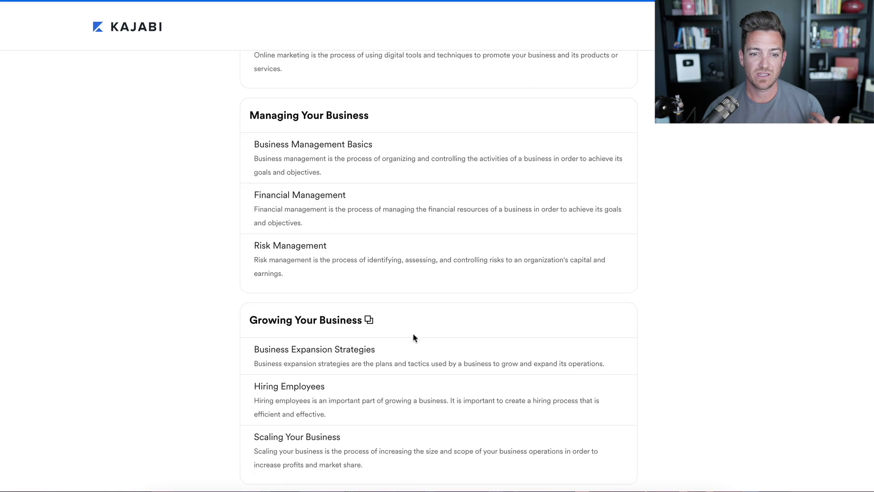
scroll(450, 319, down, 6)
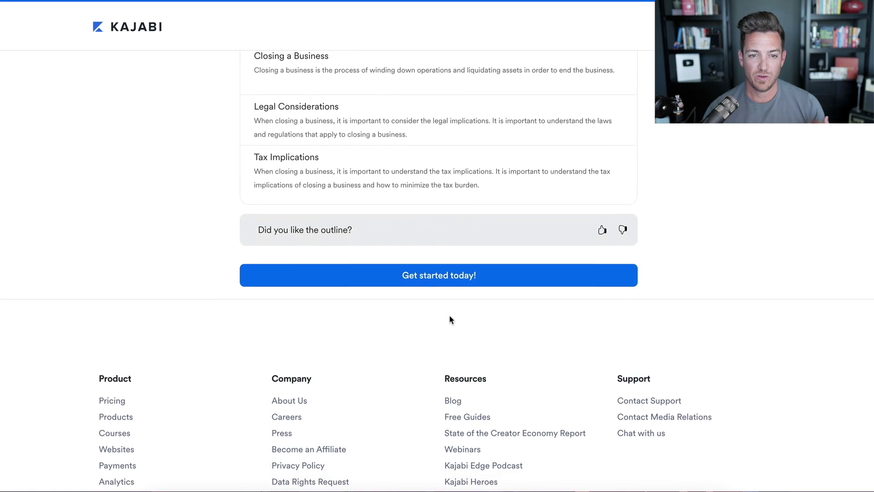
key(Home)
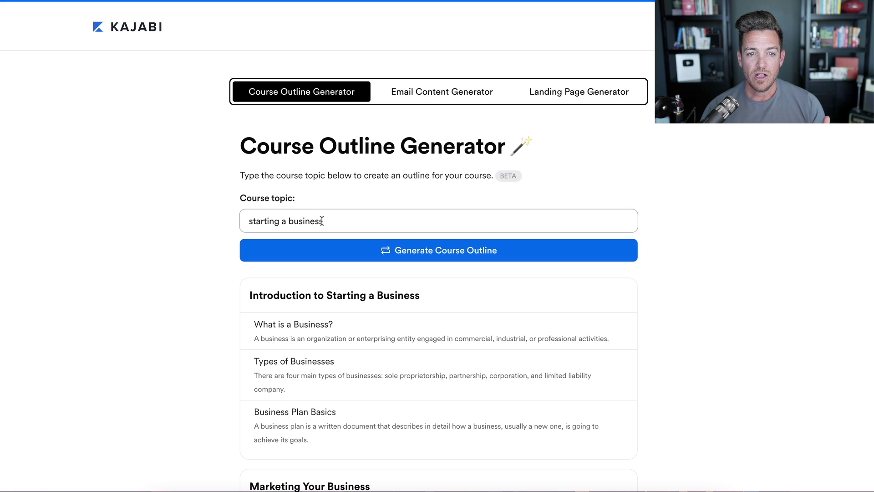
- Replace the course topic with "starting a youtube channel" and generate a new course outline
drag(323, 221, 245, 222)
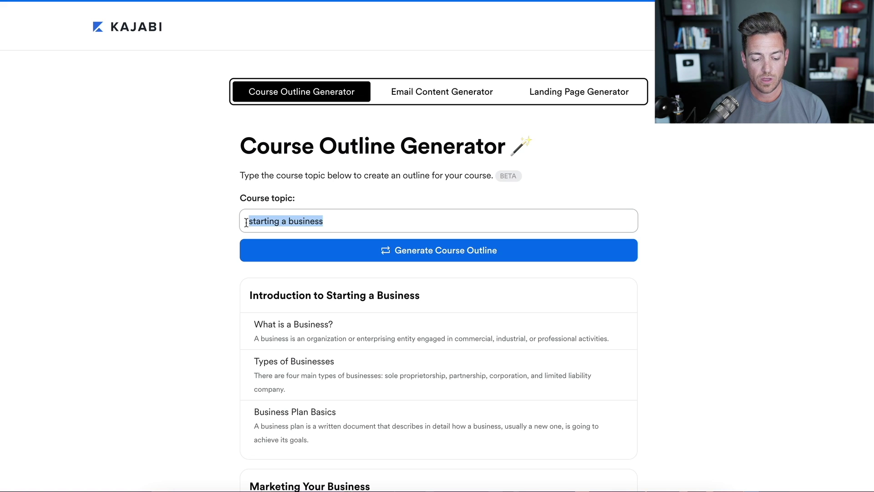
text(starting a you)
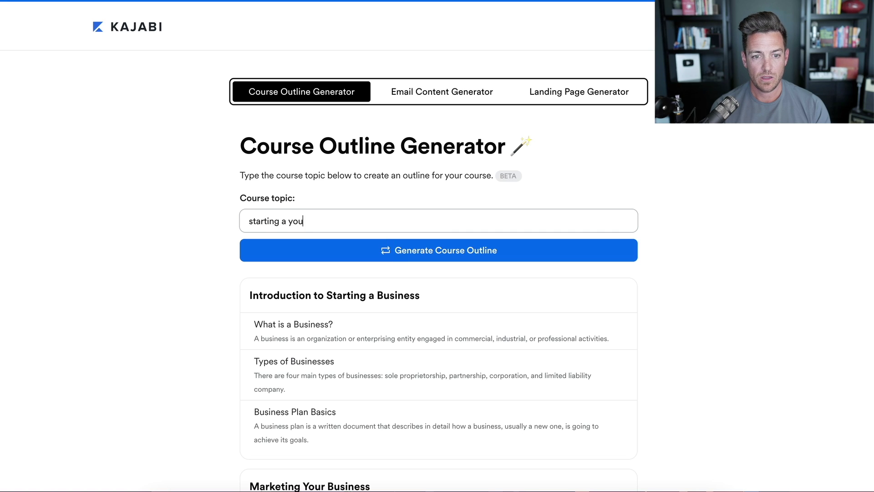
text(tube channel)
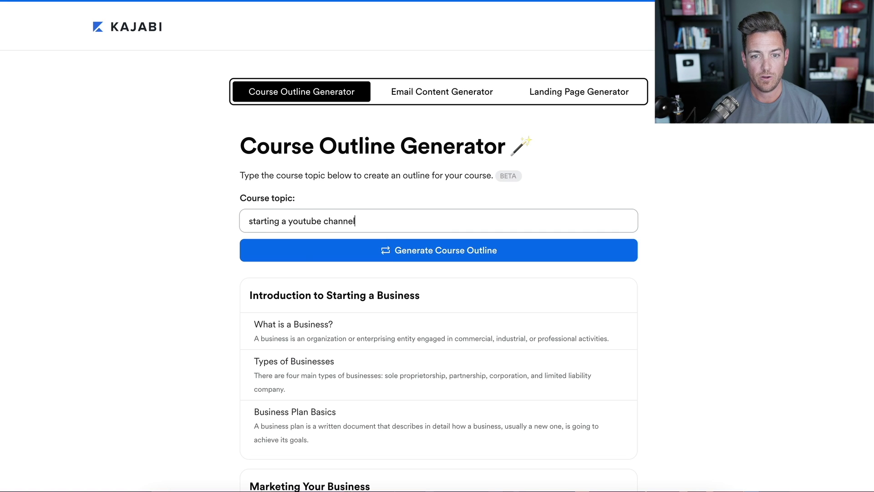
click(414, 249)
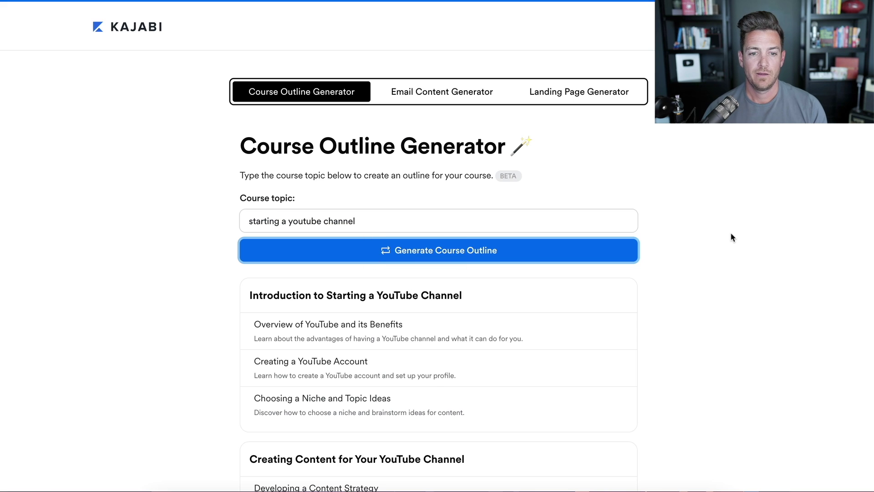
- Read through the YouTube channel course outline, examining the modules on introduction, content creation, growth and monetization
scroll(732, 236, down, 3)
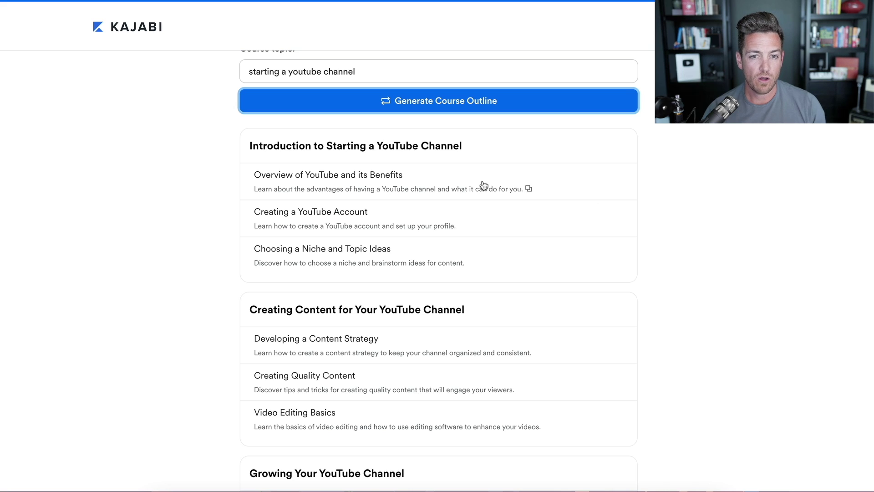
scroll(485, 226, down, 1)
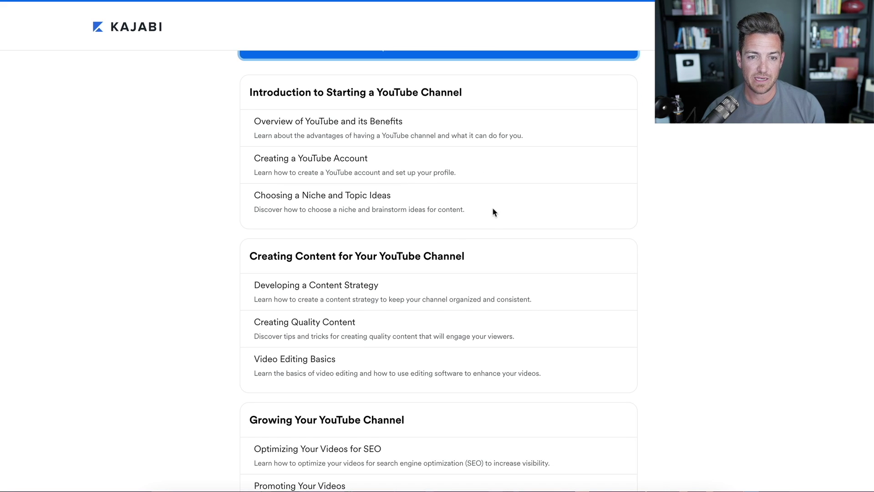
scroll(494, 211, down, 2)
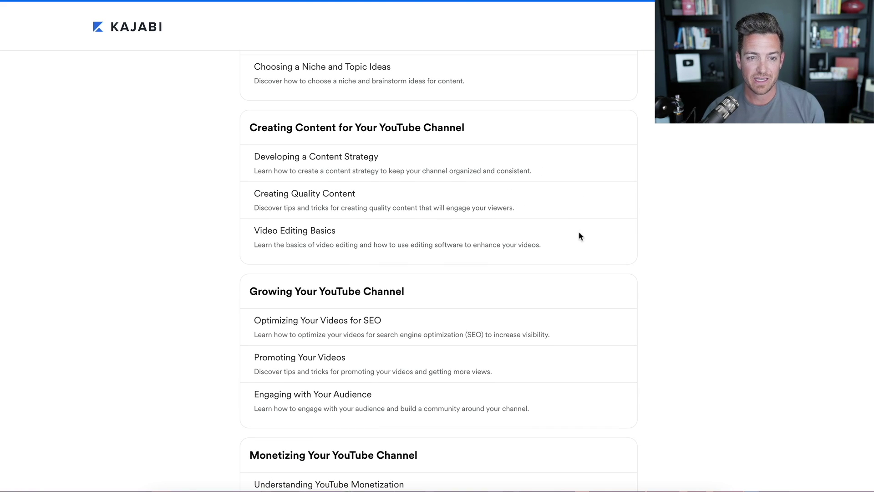
scroll(581, 236, down, 3)
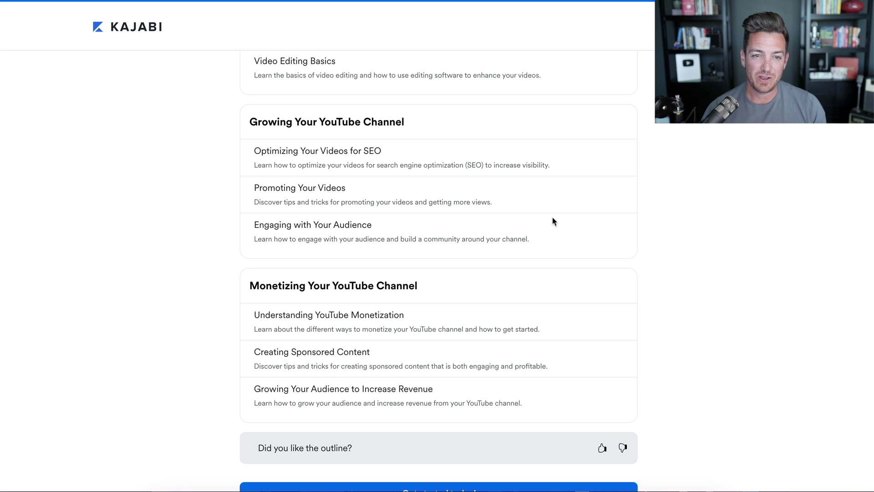
scroll(565, 254, down, 2)
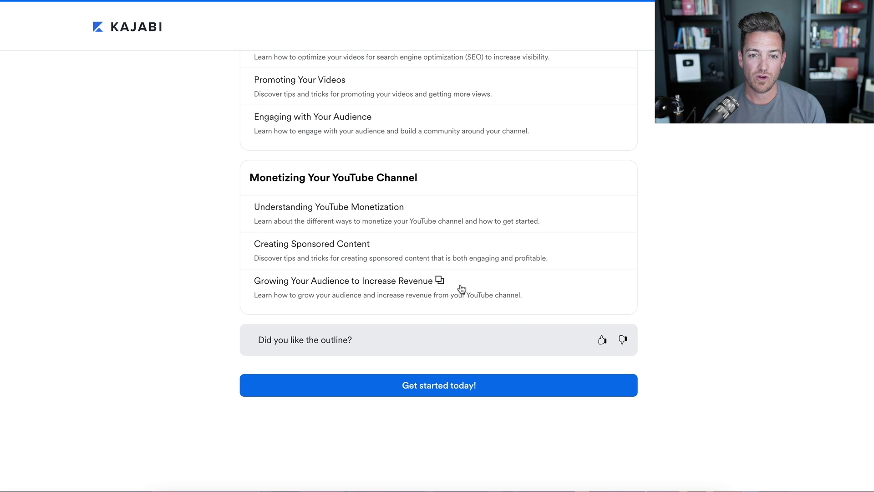
scroll(648, 303, up, 8)
scroll(649, 303, up, 5)
scroll(649, 303, down, 2)
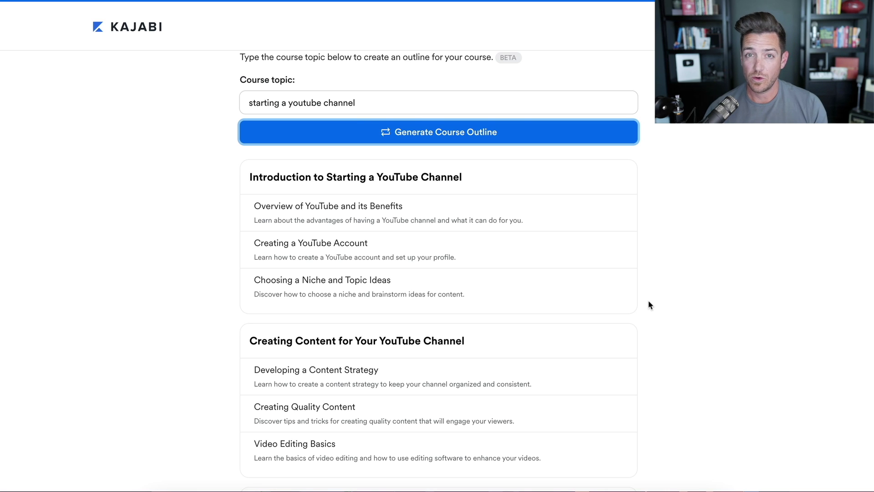
scroll(649, 302, down, 9)
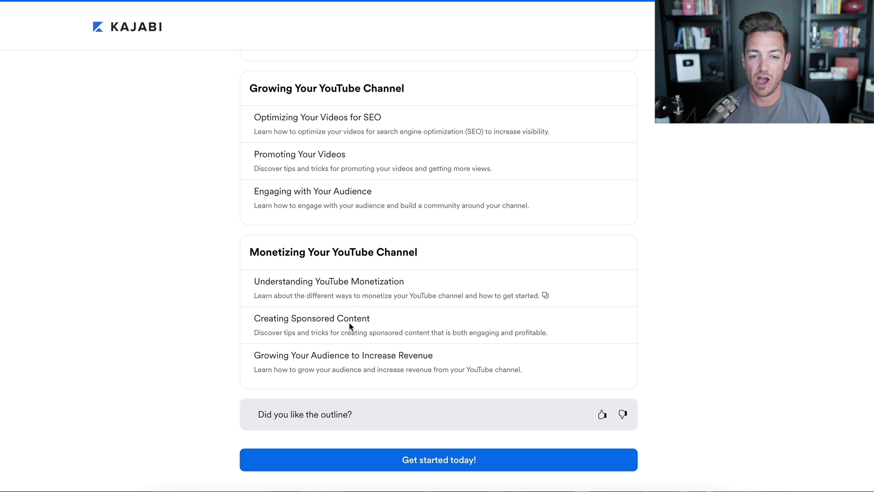
mouse_move(520, 322)
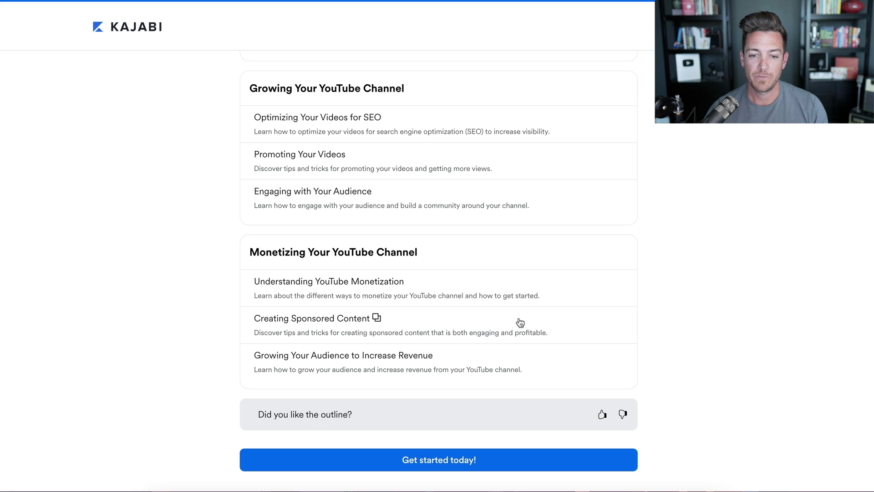
scroll(520, 322, down, 3)
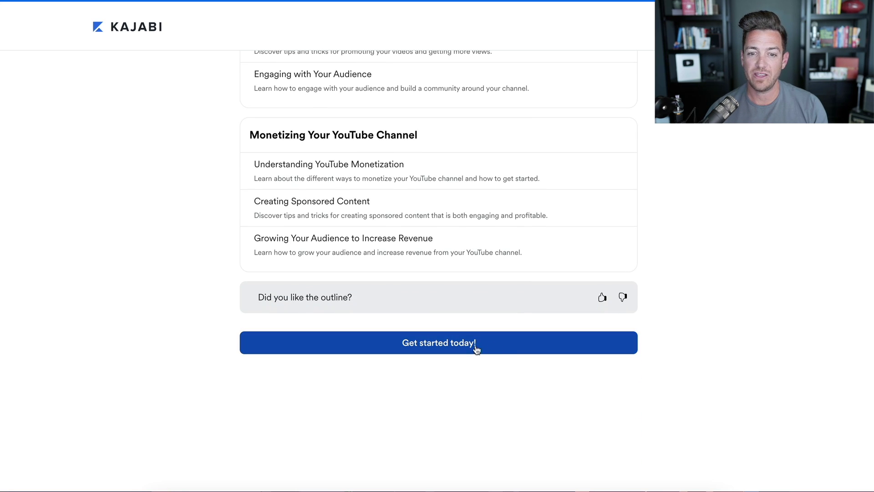
scroll(495, 351, up, 15)
scroll(592, 353, down, 1)
scroll(595, 352, down, 6)
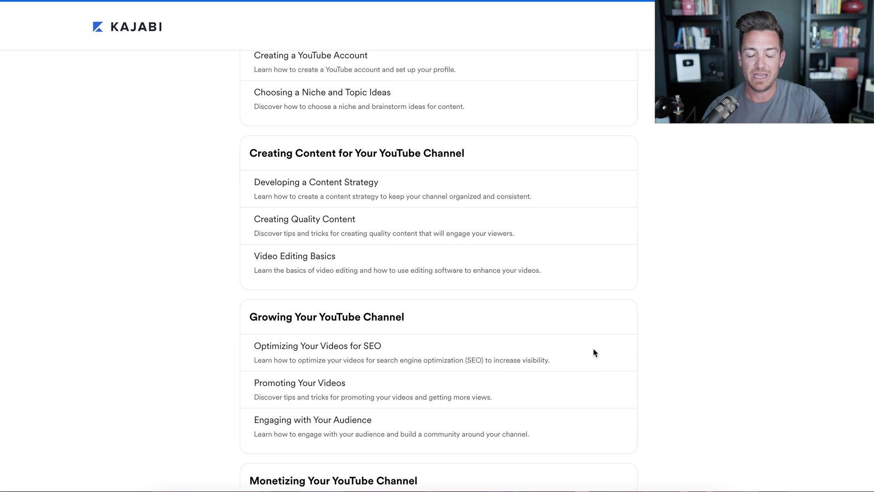
scroll(578, 338, up, 5)
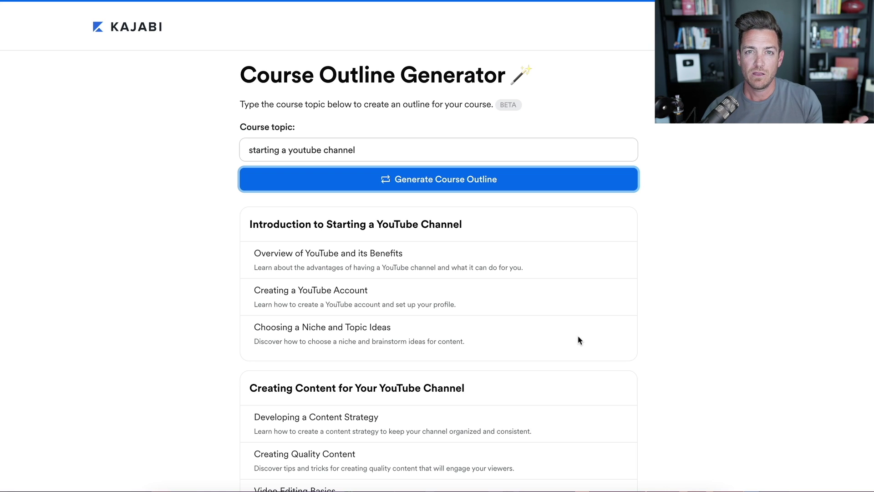
scroll(578, 339, down, 6)
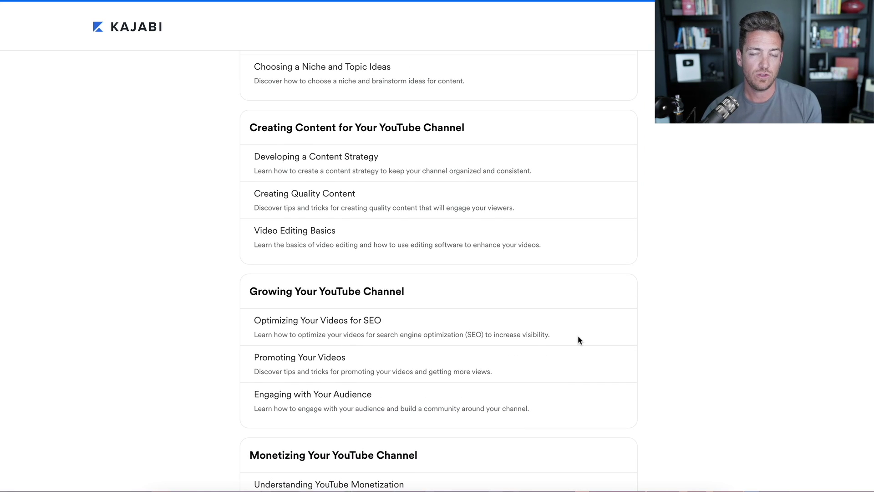
scroll(579, 339, down, 5)
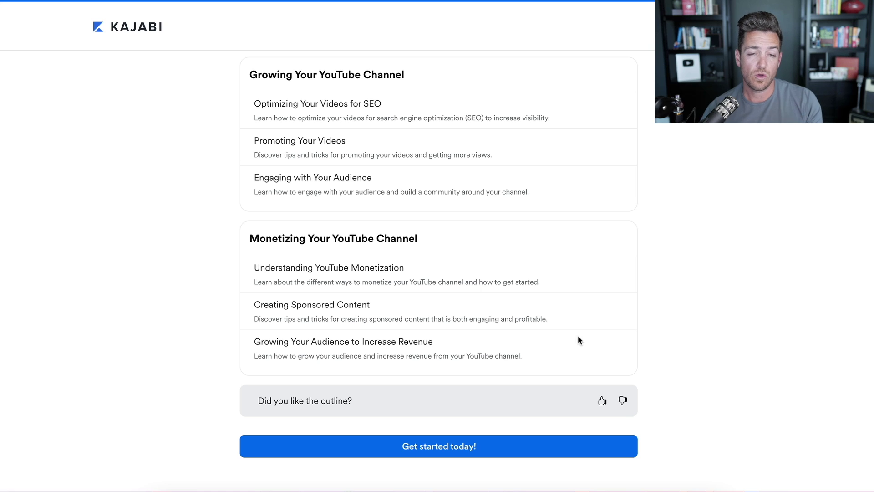
scroll(579, 340, up, 12)
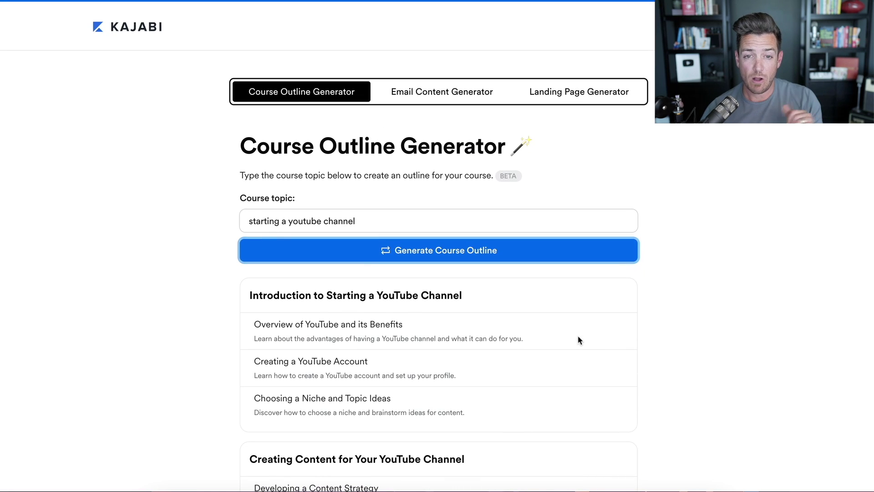
- Generate a sales email for the topic "starting a youtube channel" with the Email Content Generator and view its text
click(434, 98)
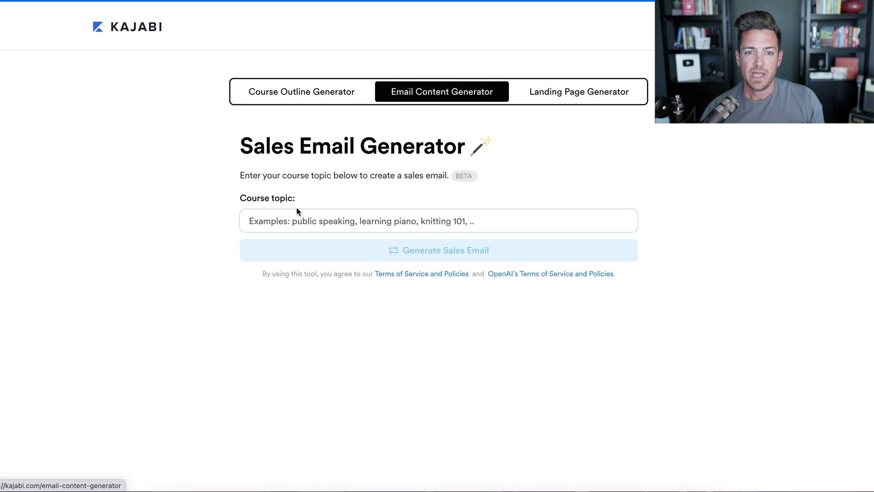
click(304, 221)
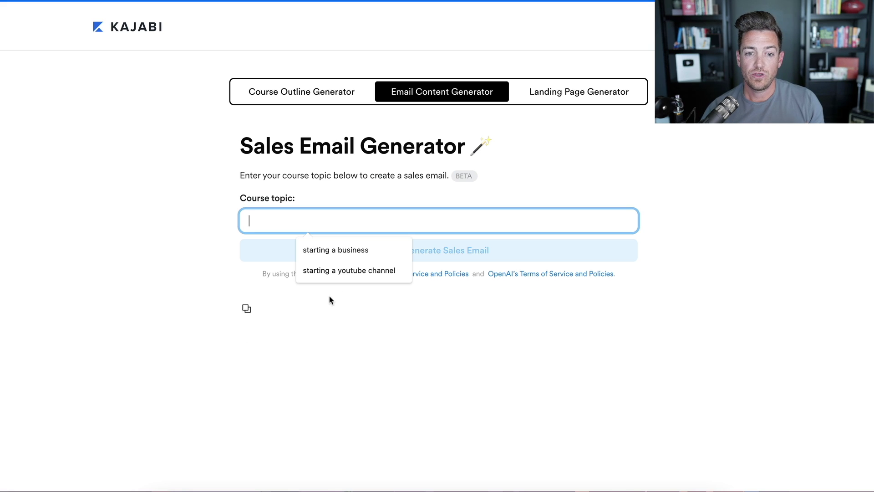
click(344, 271)
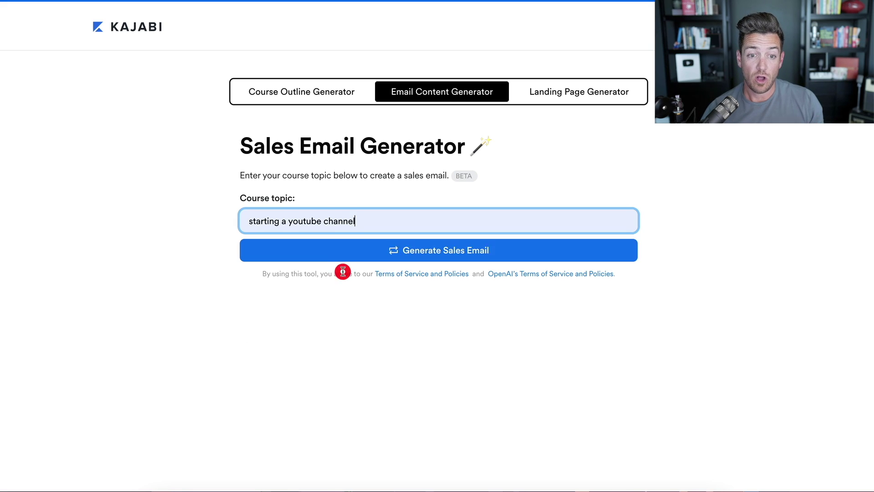
click(411, 251)
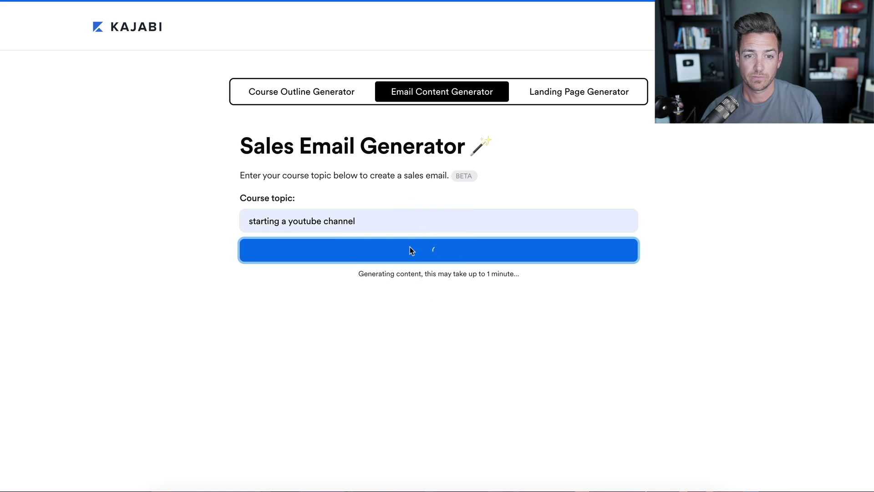
scroll(662, 293, down, 5)
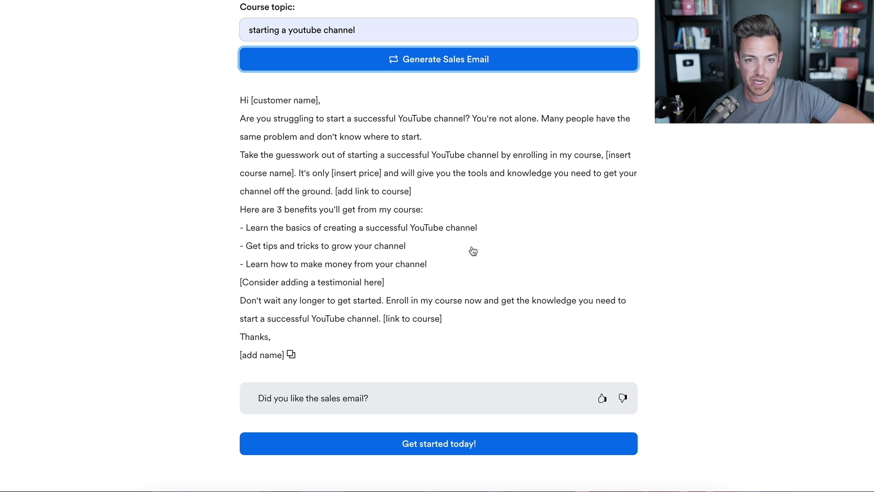
- Replace the sales email's course topic with "starting a business" and generate a new sales email
scroll(441, 254, down, 1)
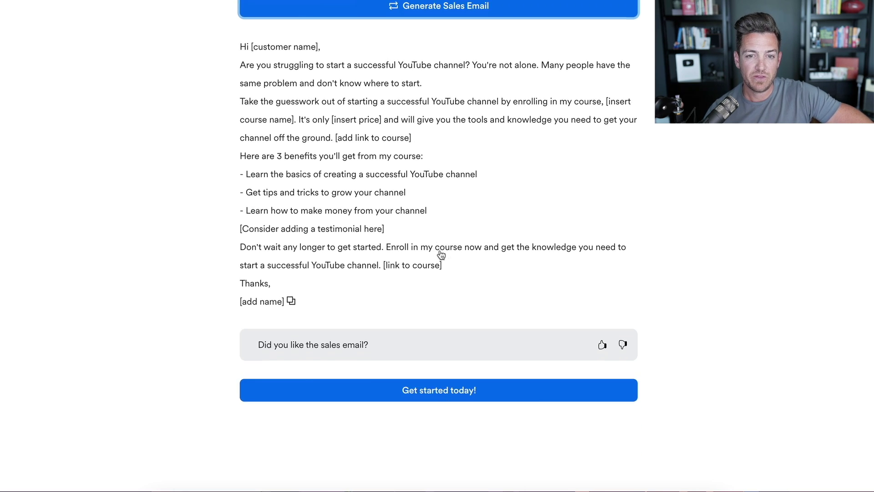
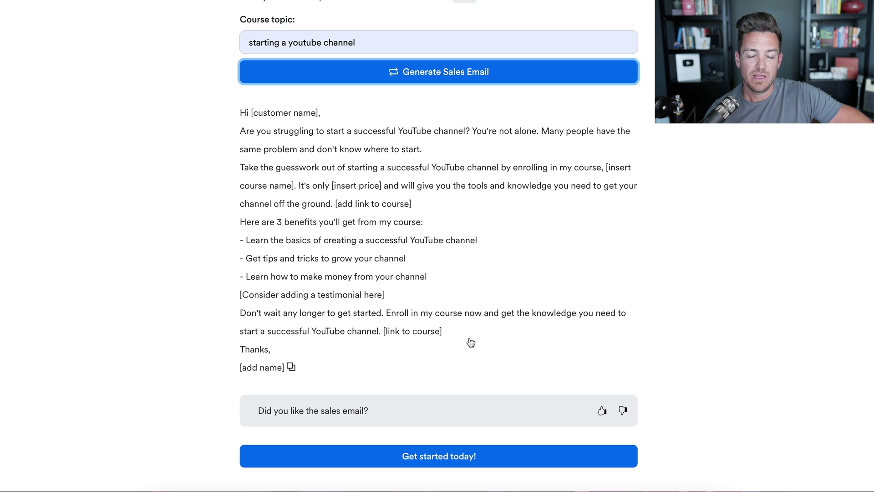
scroll(471, 342, up, 1)
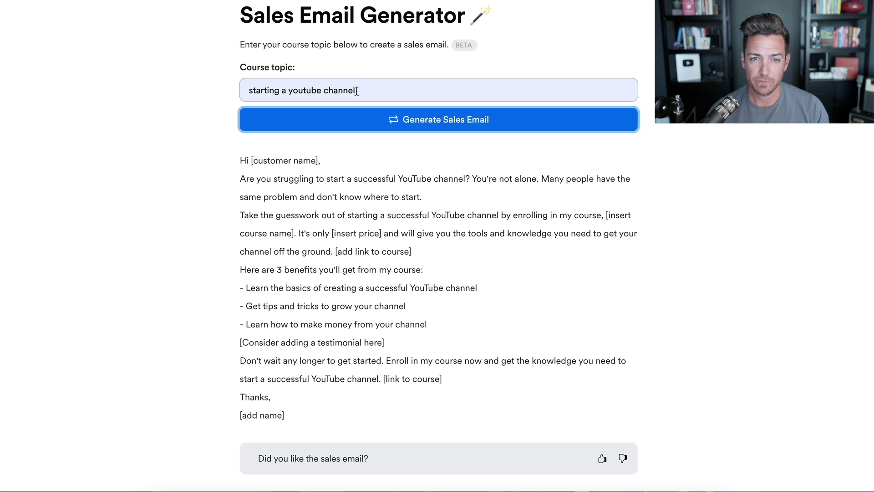
drag(356, 90, 246, 91)
text(starting)
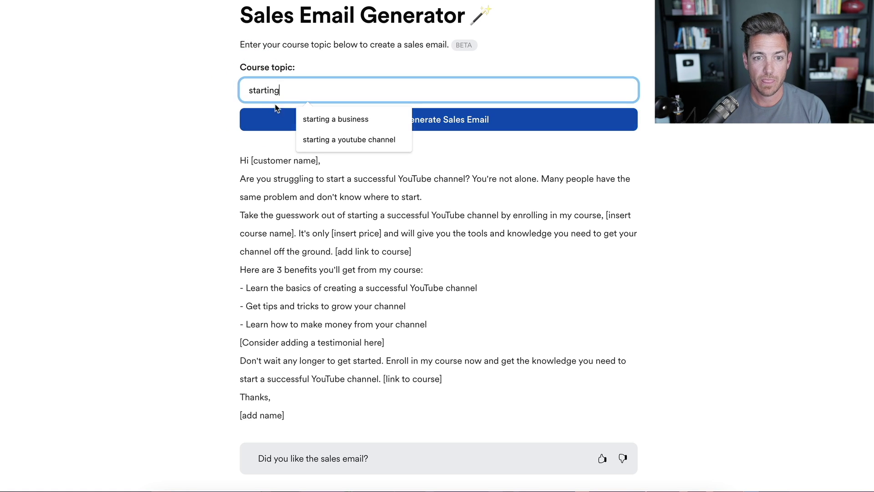
click(328, 117)
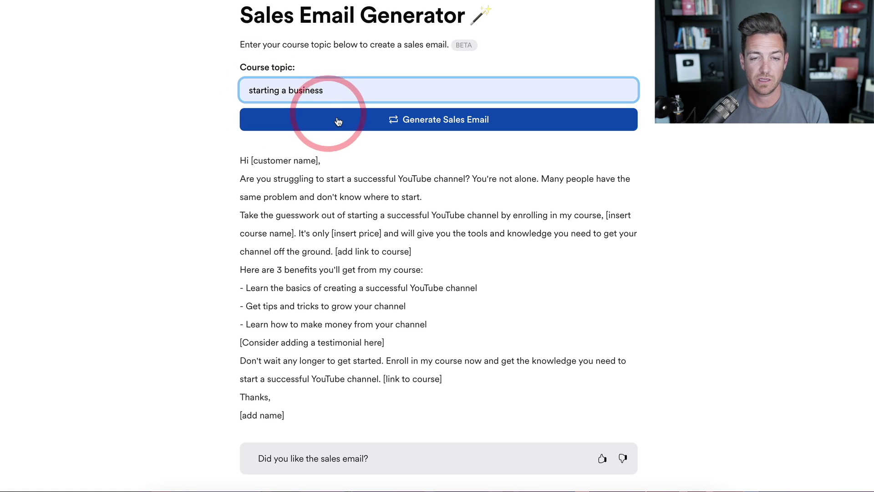
click(337, 118)
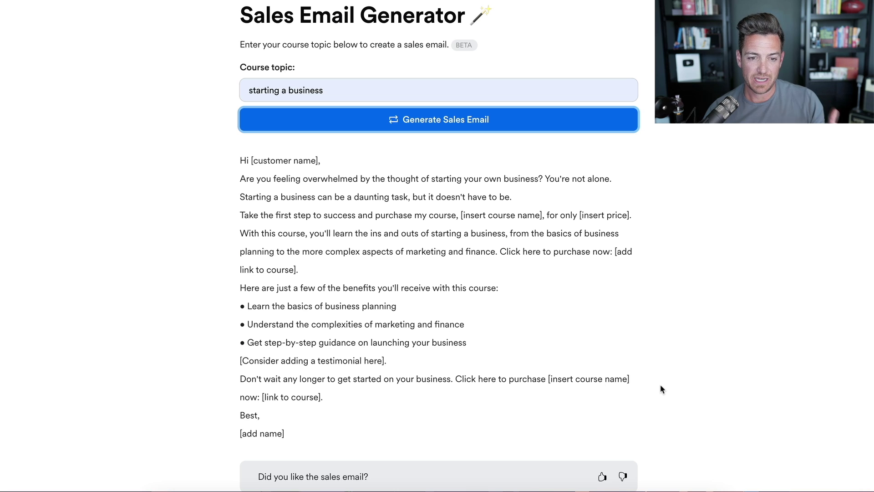
- Generate a landing page for the course topic "starting a youtube channel" with the Landing Page Generator
scroll(660, 385, up, 2)
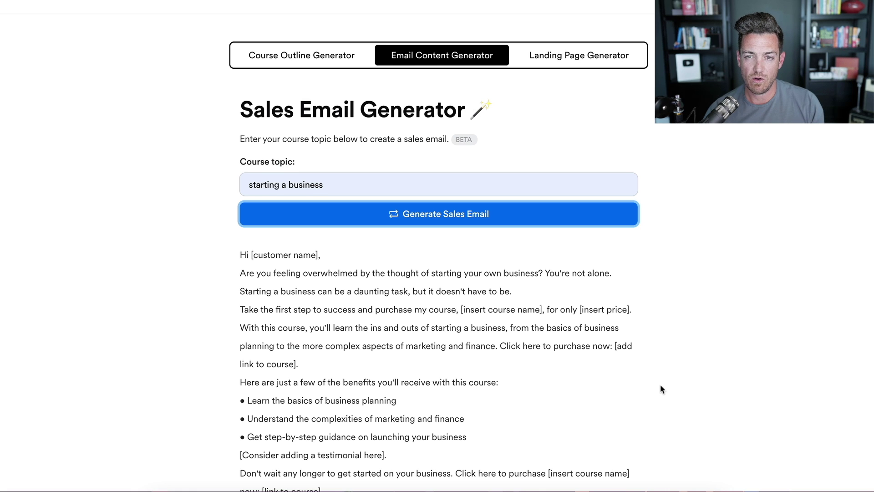
scroll(660, 385, up, 1)
click(570, 91)
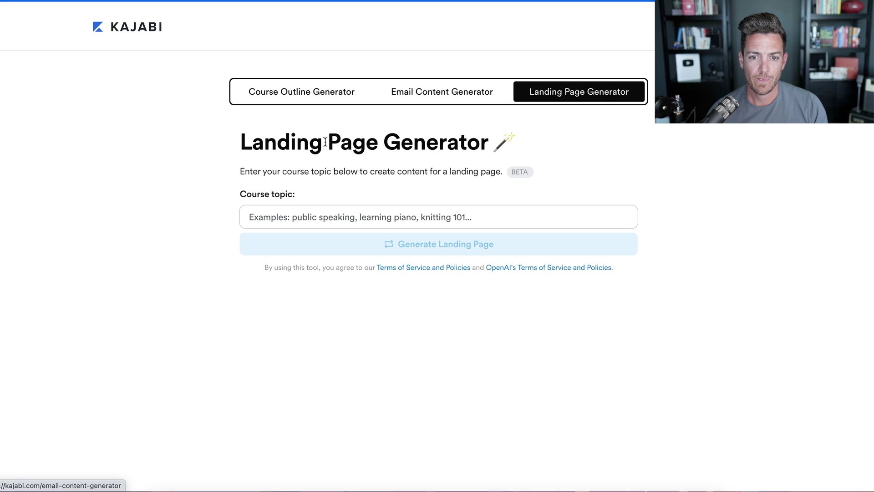
click(296, 216)
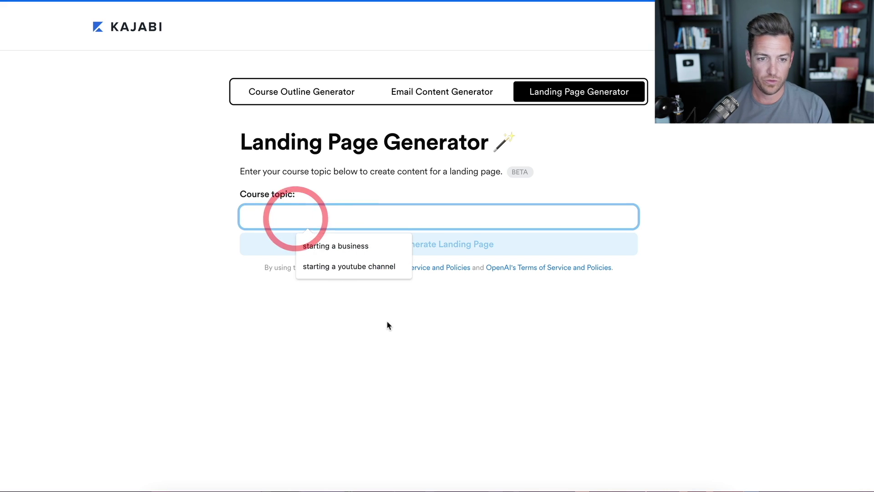
text(s)
click(360, 267)
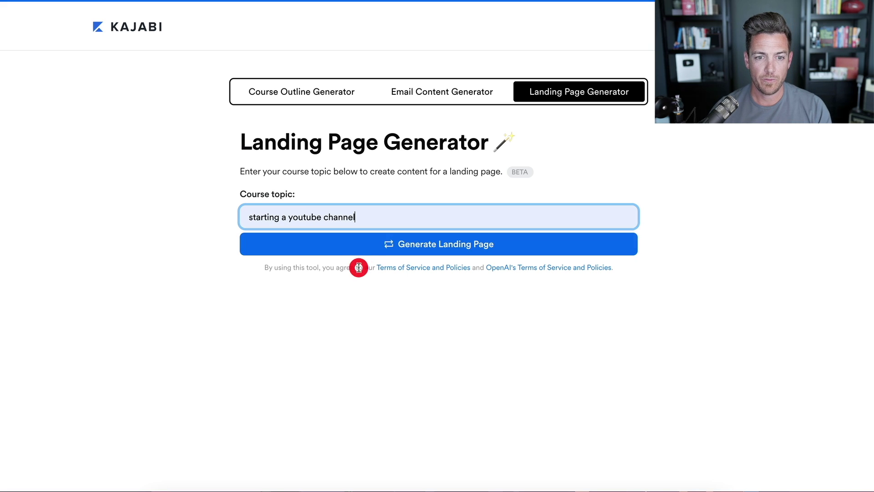
click(400, 245)
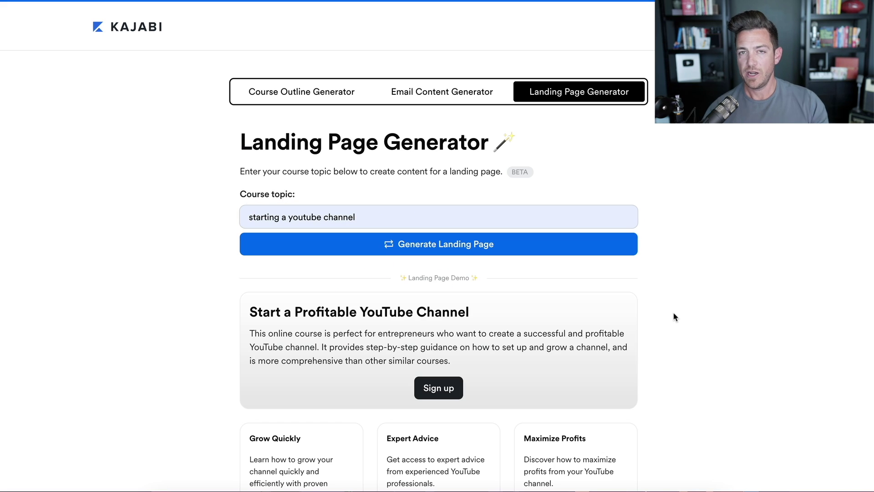
- Review the YouTube channel landing page demo, from its headline and description through the benefit cards to the closing call to action
scroll(674, 314, down, 3)
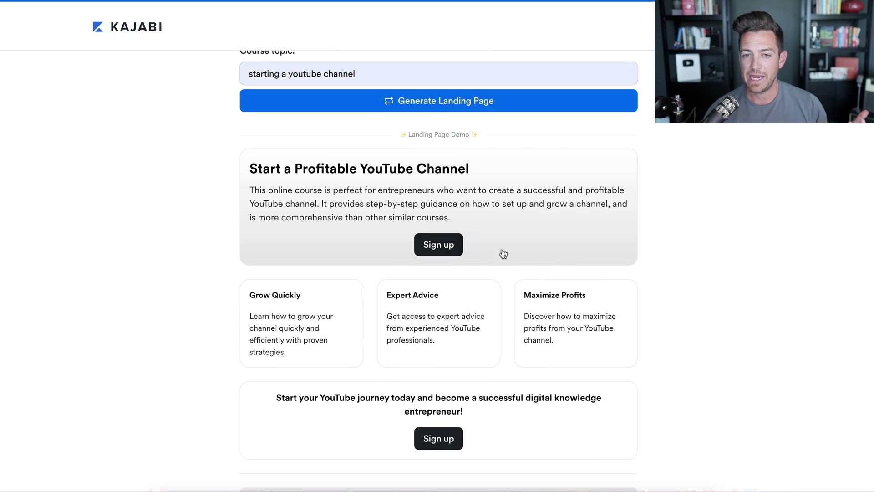
scroll(644, 251, down, 1)
scroll(645, 252, down, 1)
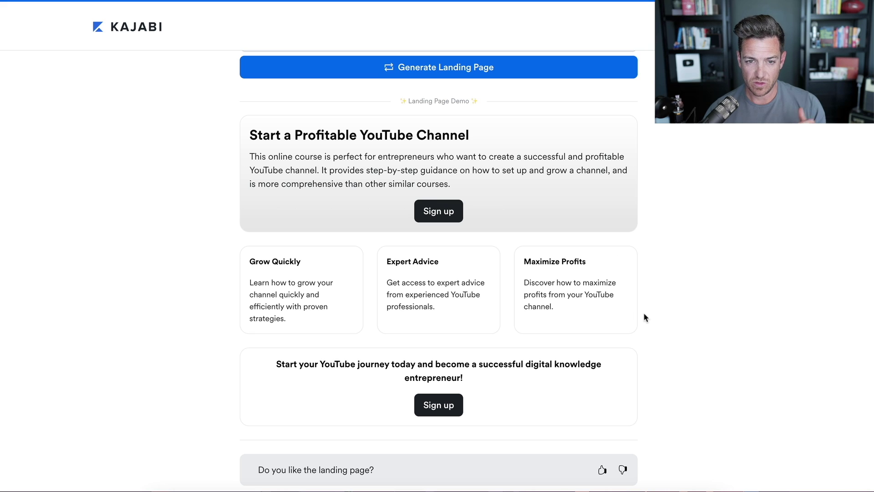
scroll(644, 316, up, 2)
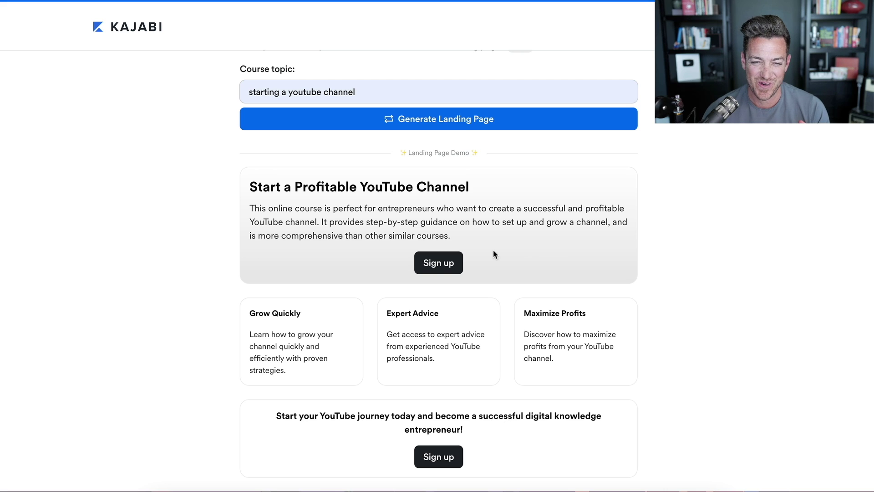
scroll(493, 250, down, 1)
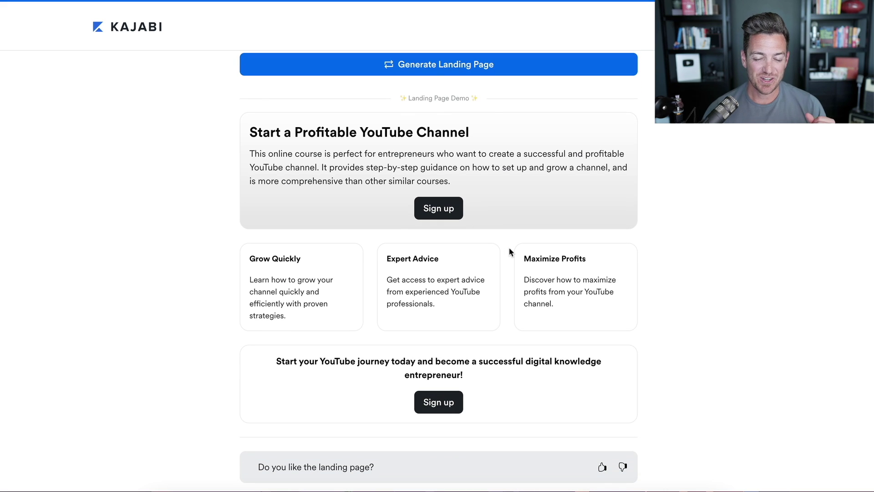
scroll(507, 251, down, 1)
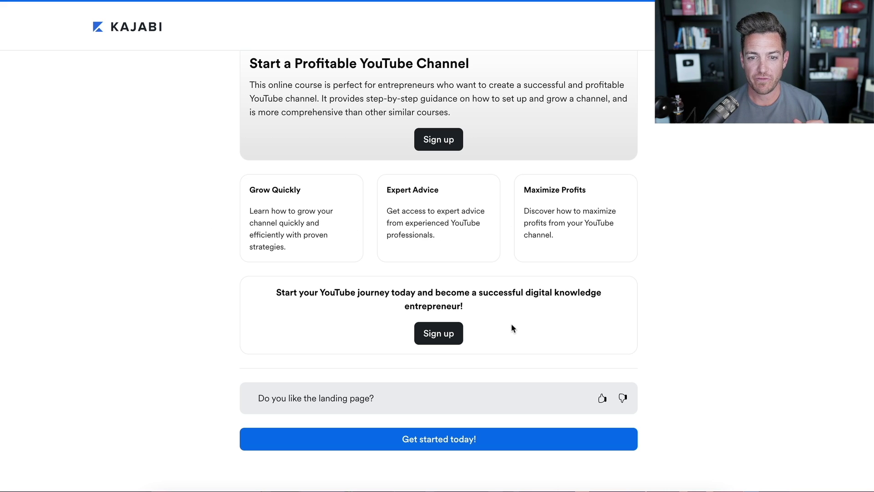
scroll(511, 326, up, 5)
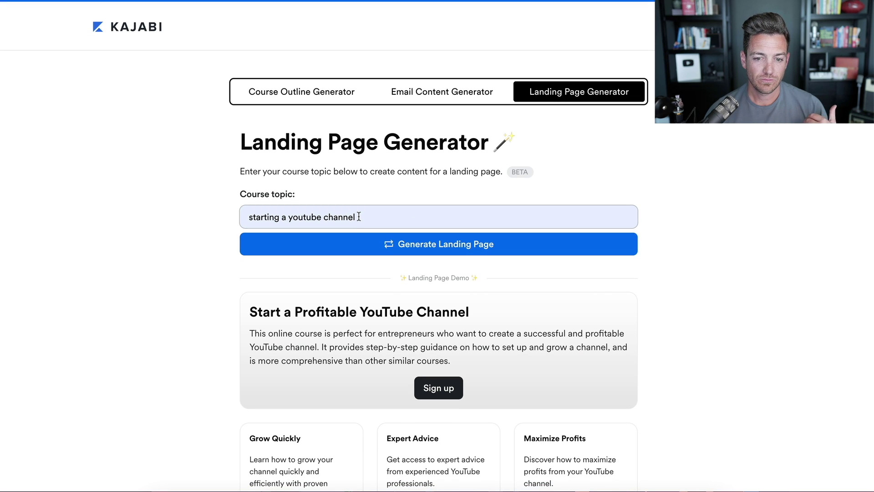
- Replace the course topic with "how to write sales copy that converts" and generate a new landing page
drag(359, 217, 241, 217)
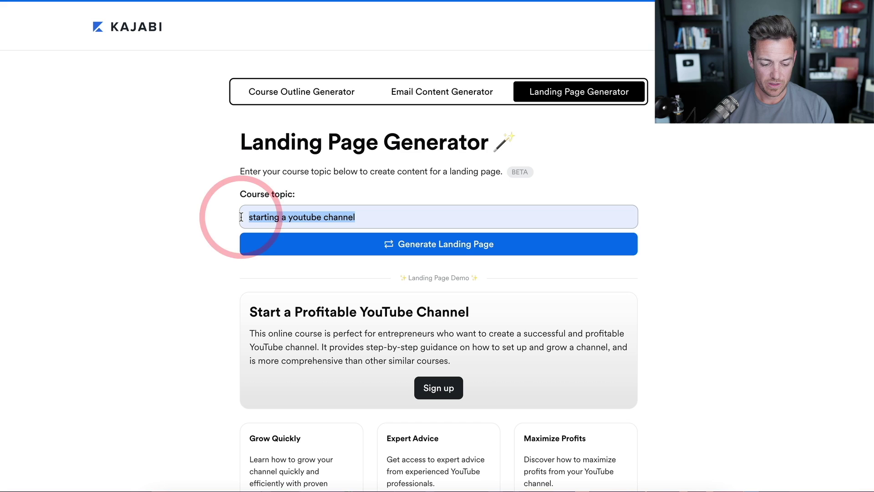
key(BackSpace)
text(how t)
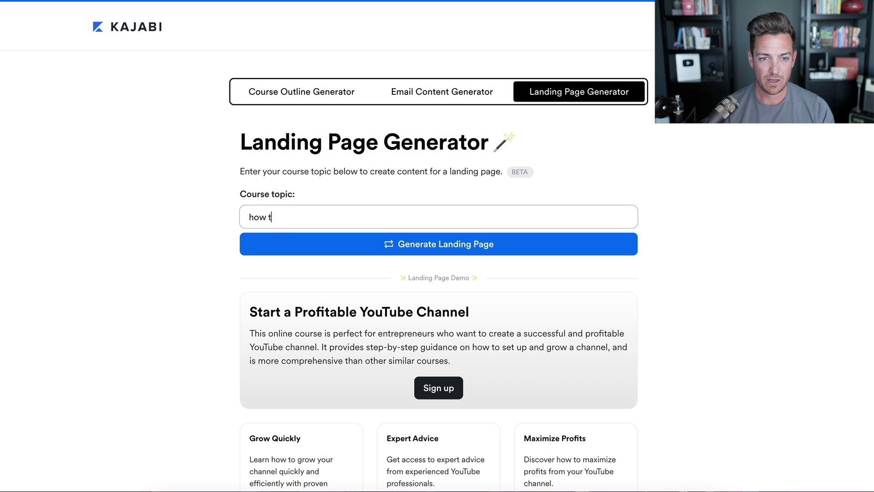
text(o write )
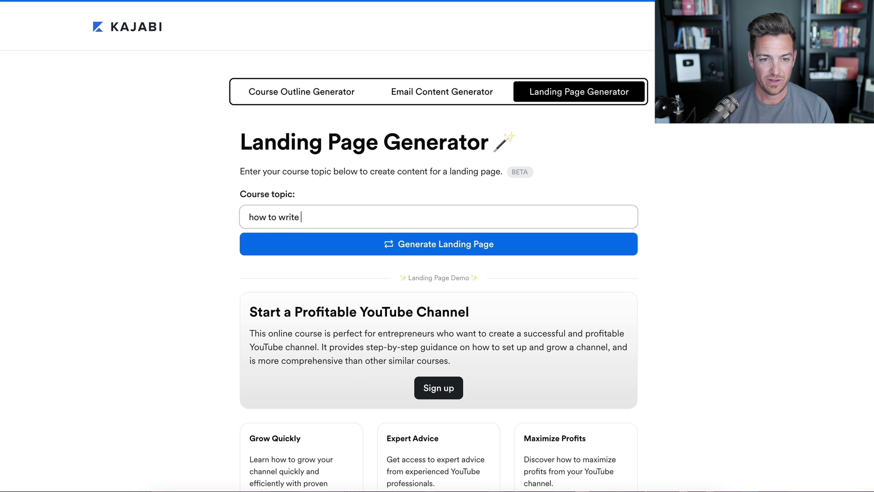
text(sales copy that c)
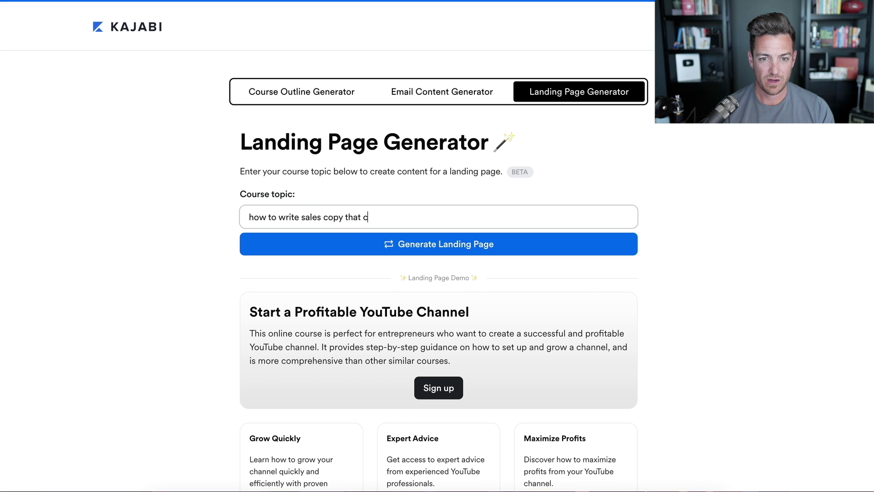
text(onverts)
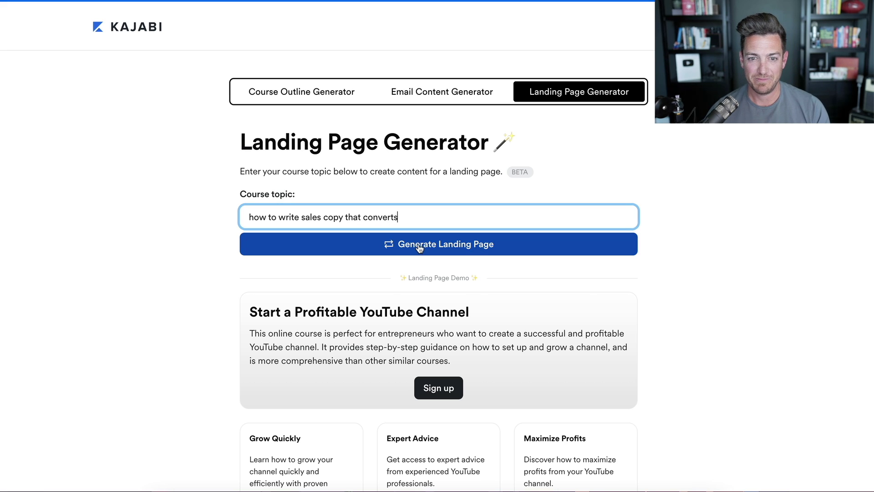
click(419, 247)
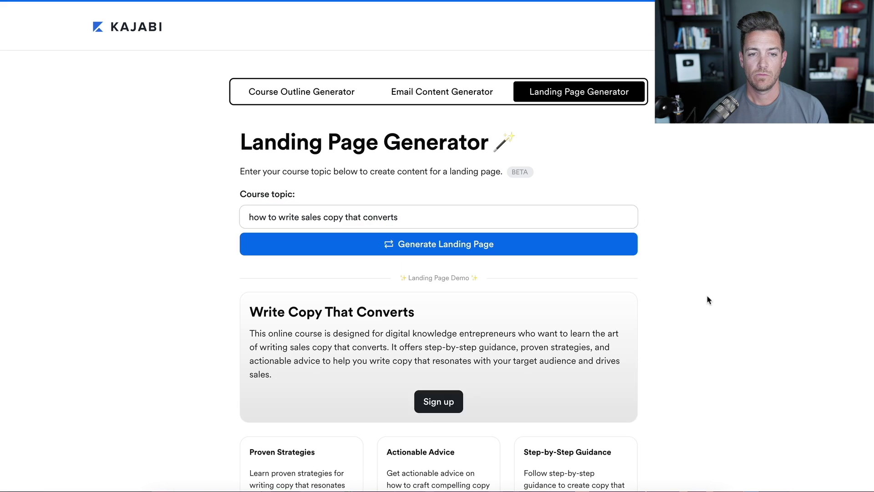
- Examine the sales copy landing page demo, including its headline, course description, three benefit cards and closing call to action
scroll(708, 296, down, 2)
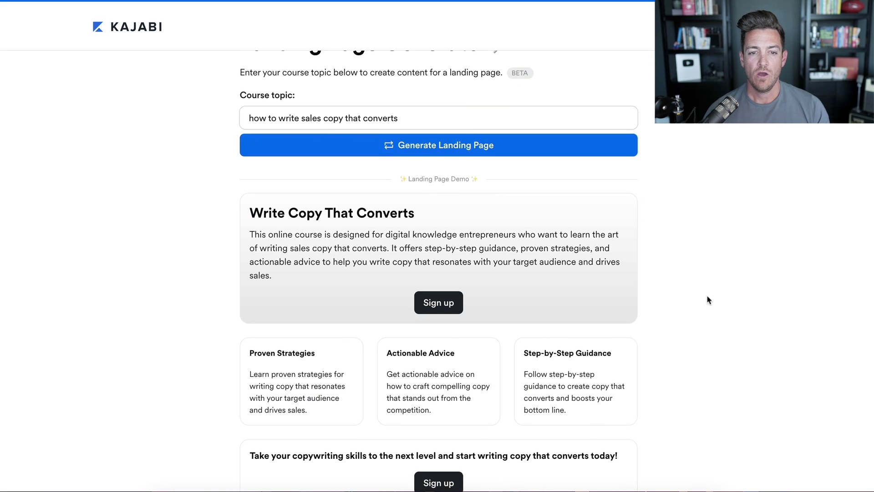
scroll(708, 296, down, 2)
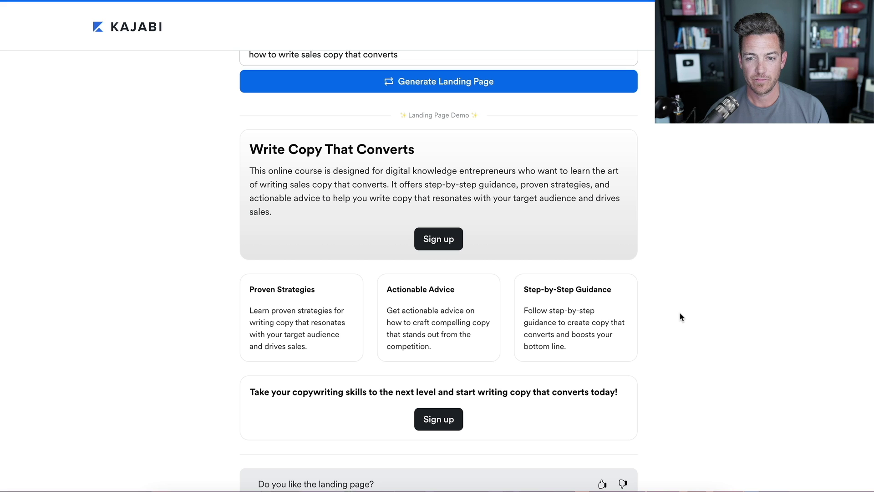
scroll(679, 374, down, 1)
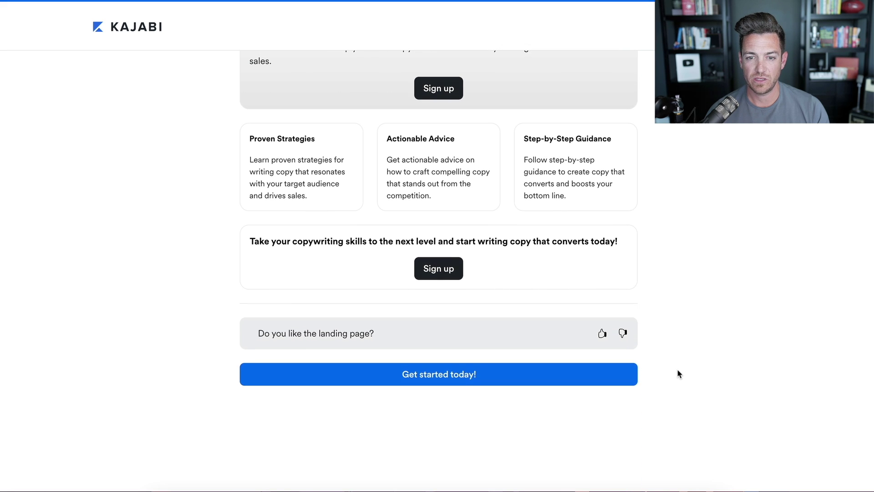
scroll(679, 374, up, 7)
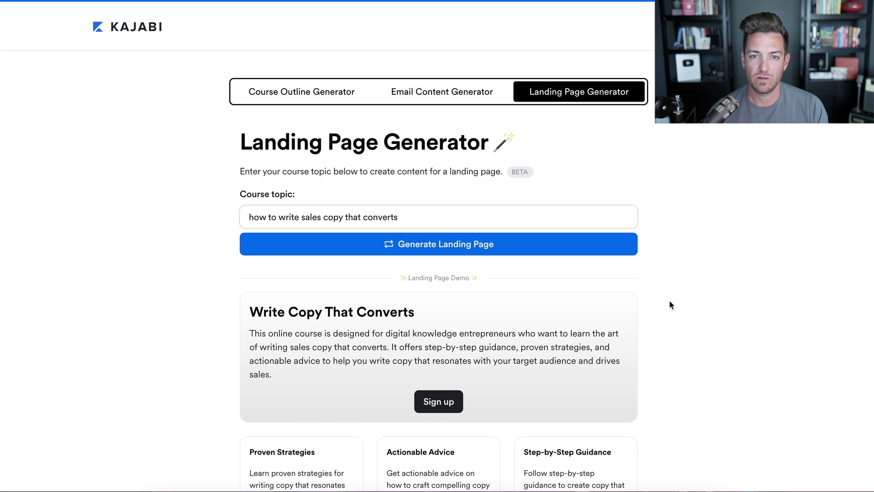
scroll(669, 302, down, 7)
scroll(670, 302, up, 7)
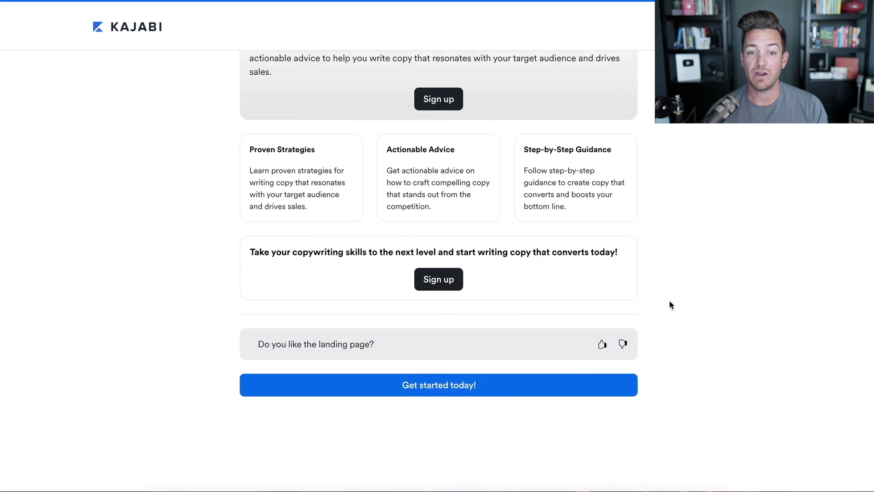
scroll(670, 301, down, 1)
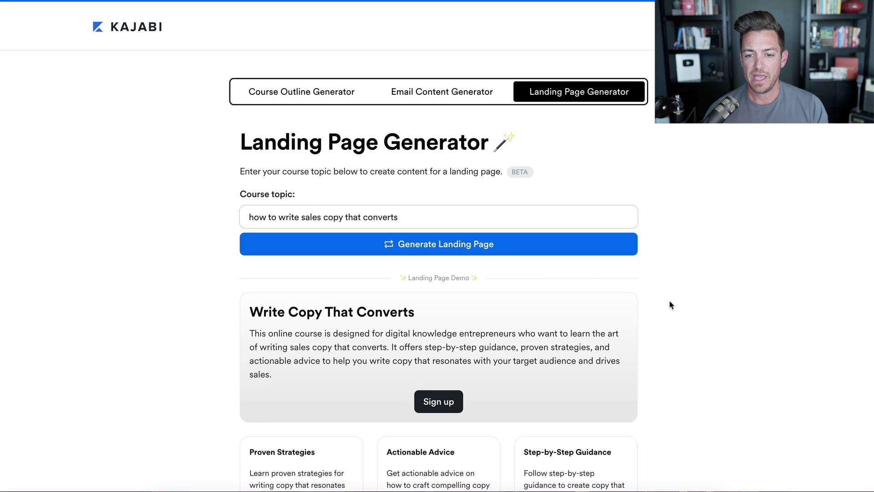
scroll(670, 304, down, 3)
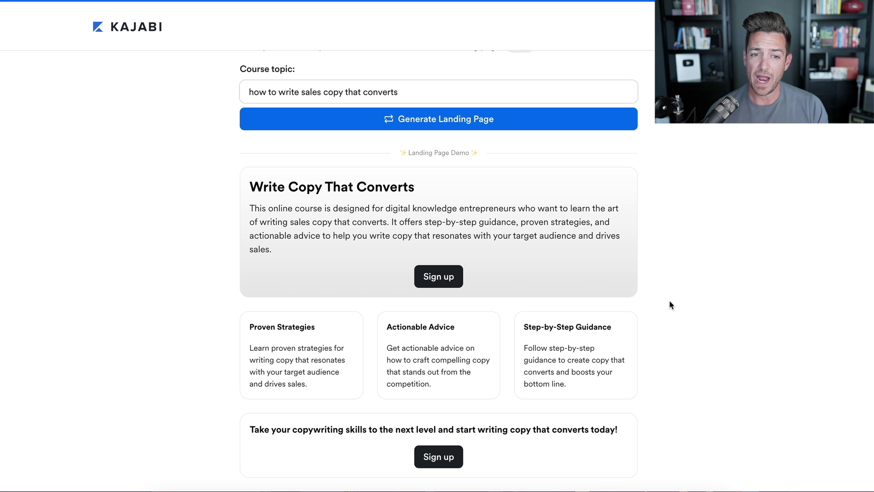
scroll(670, 304, down, 2)
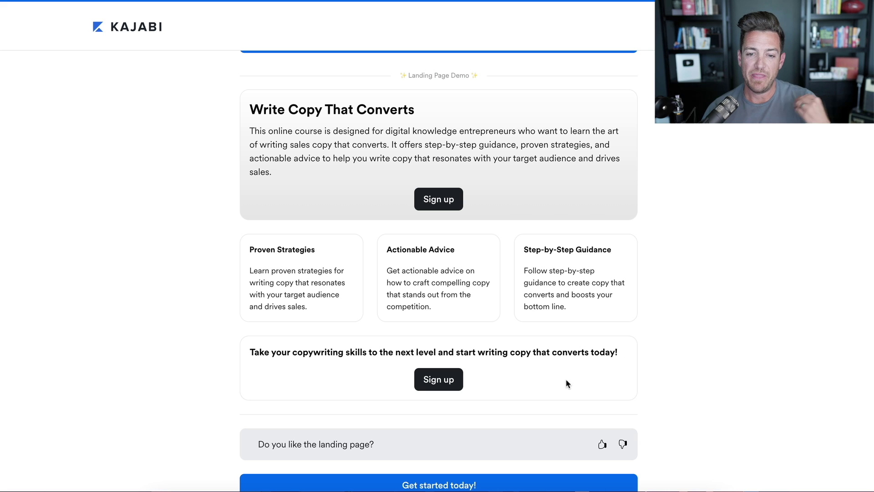
scroll(651, 378, up, 3)
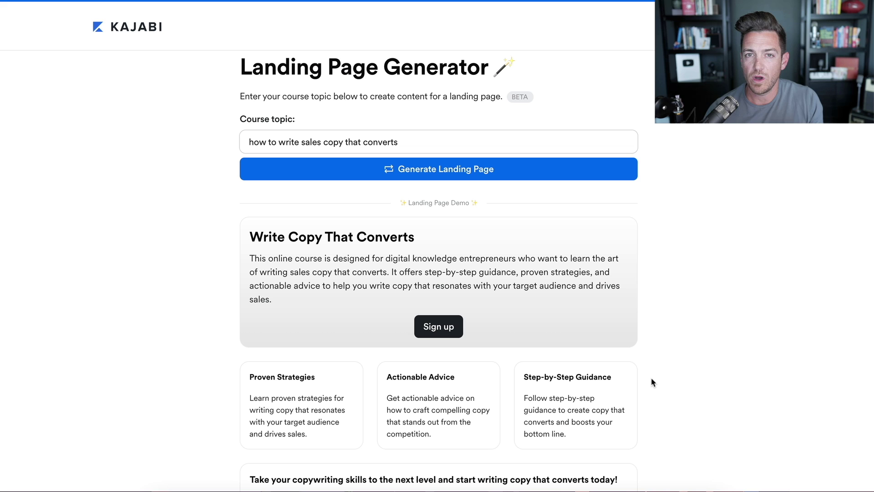
scroll(651, 378, up, 2)
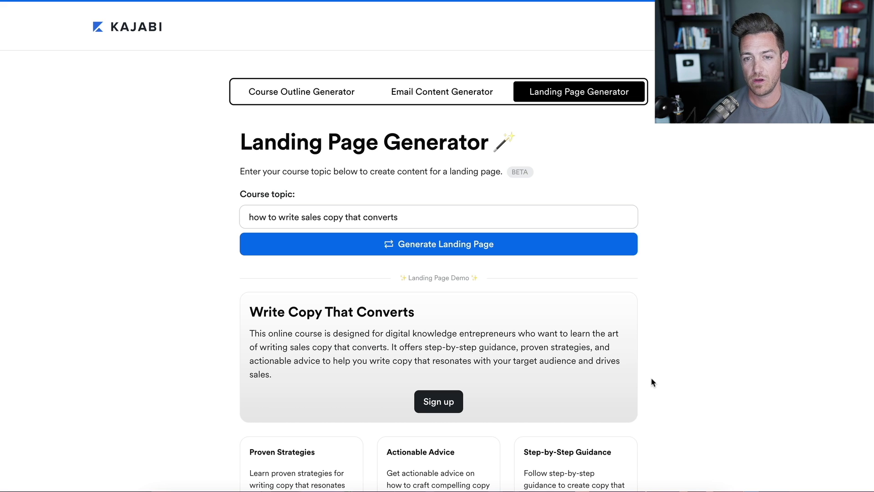
scroll(651, 378, down, 7)
scroll(651, 378, up, 7)
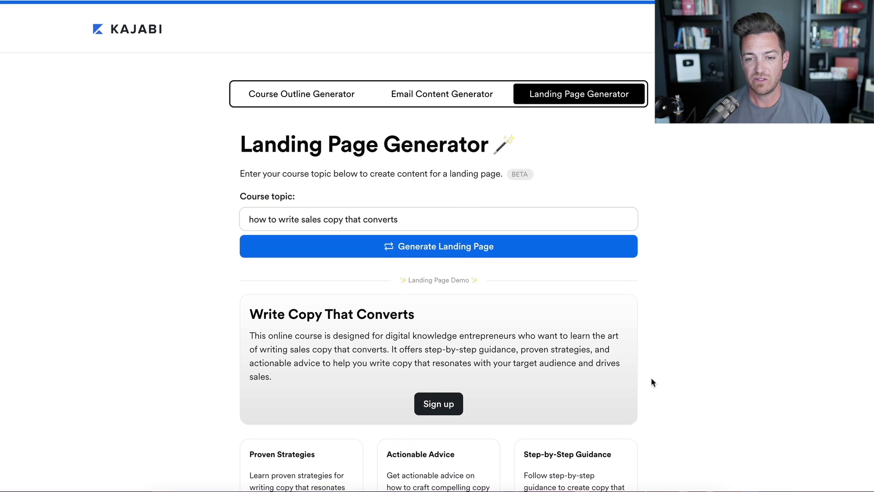